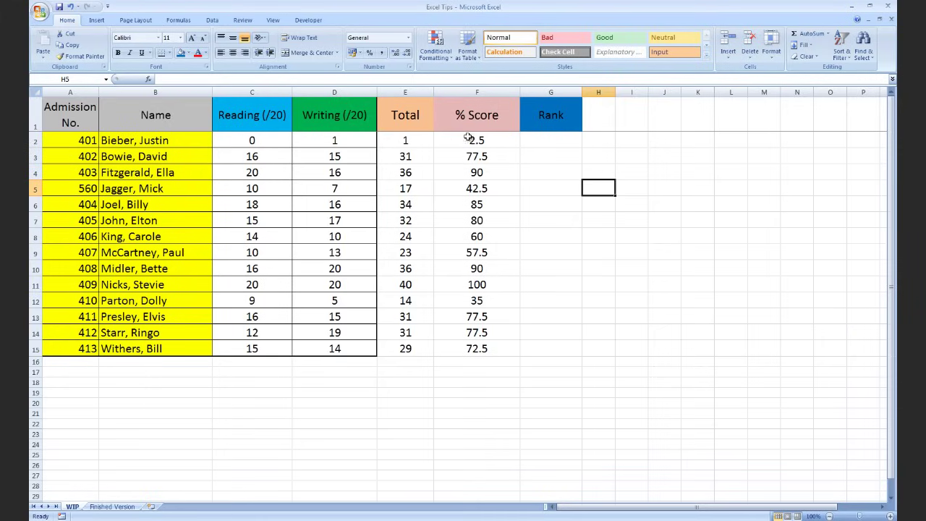
Begin a formula reading =R in Rank cell G2, browsing the function suggestions.
{"action": "left_click", "coordinate": [552, 141]}
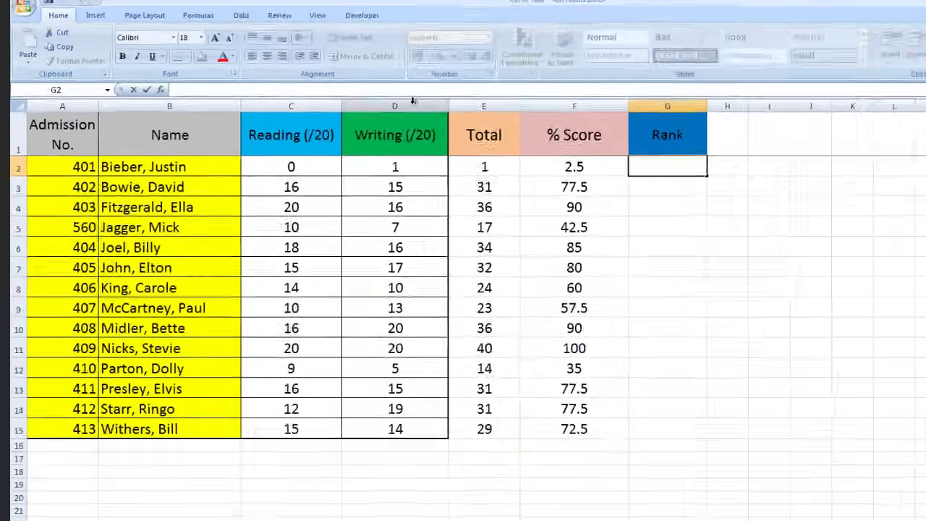
{"action": "type", "text": "="}
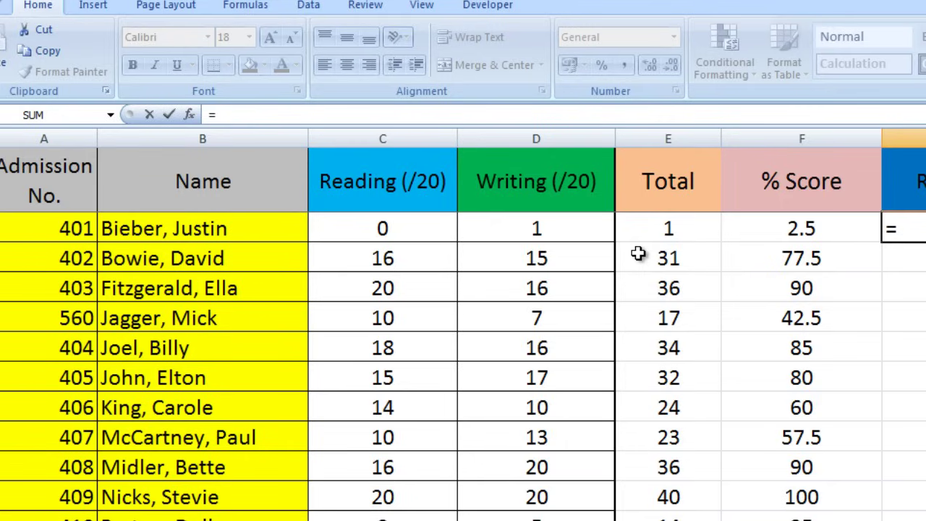
{"action": "type", "text": "R"}
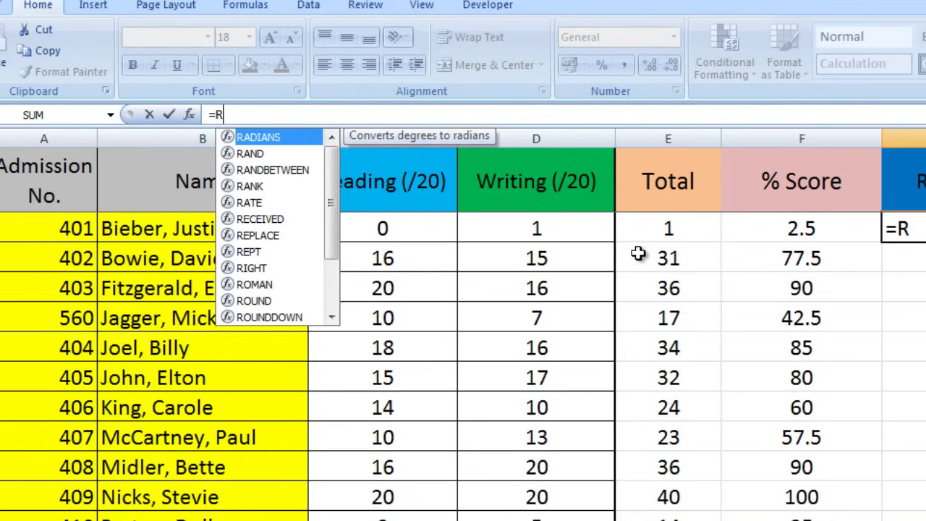
{"action": "left_click_drag", "start_coordinate": [331, 203], "coordinate": [336, 250]}
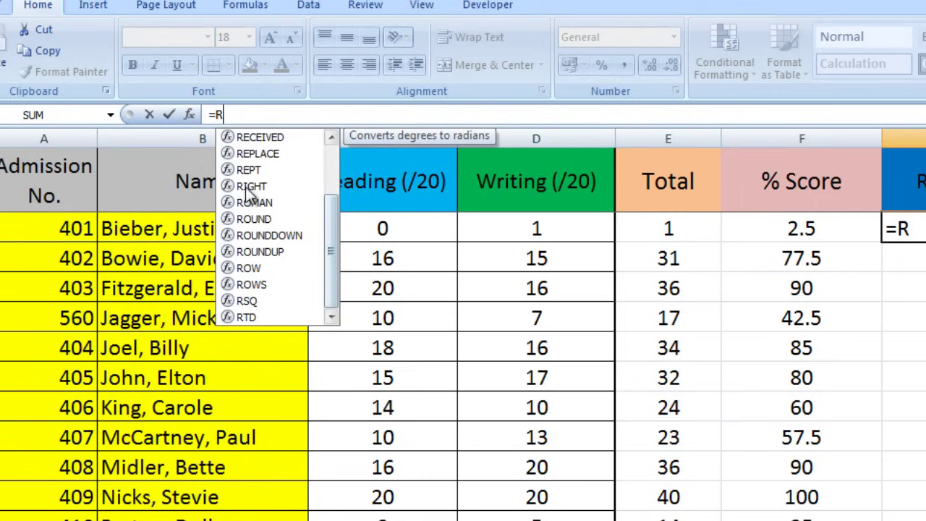
{"action": "left_click_drag", "start_coordinate": [329, 249], "coordinate": [330, 203]}
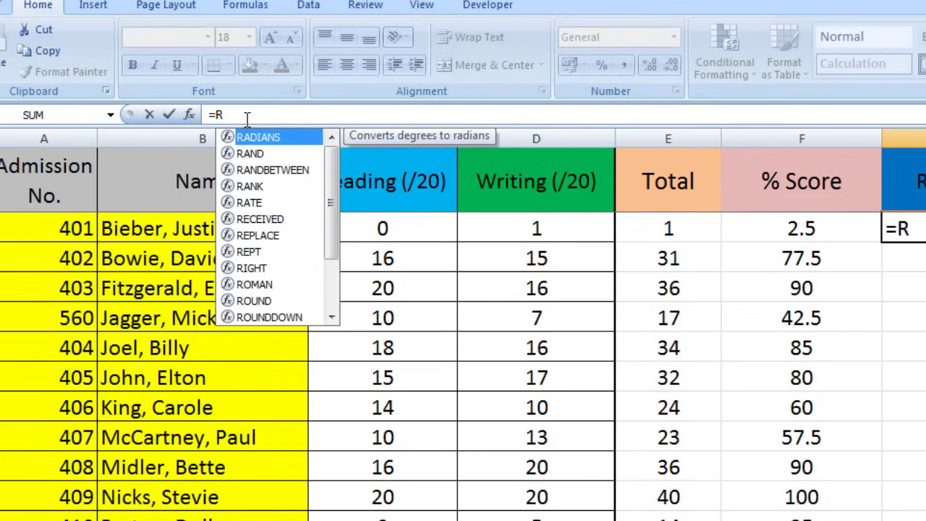
Enter the incomplete =RANK in G2 and reselect it to see the #NAME? error.
{"action": "type", "text": "ANK"}
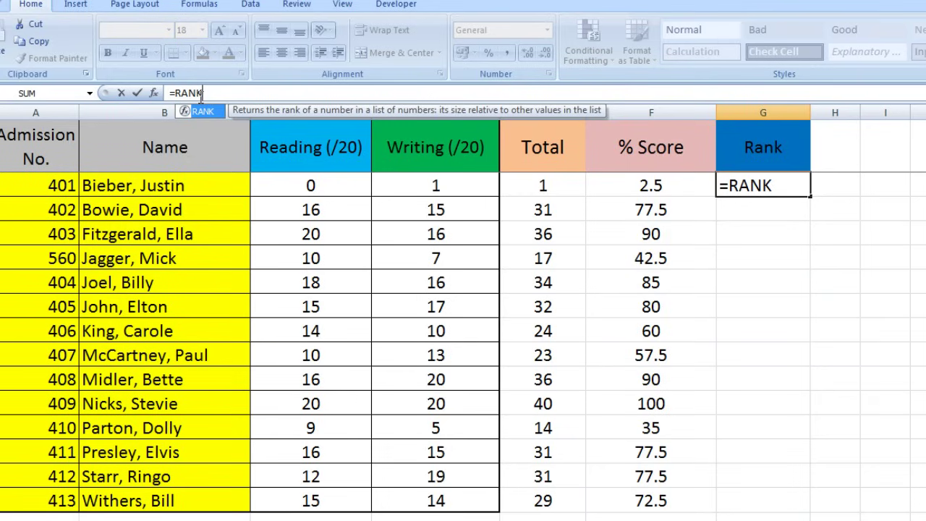
{"action": "key", "text": "Return"}
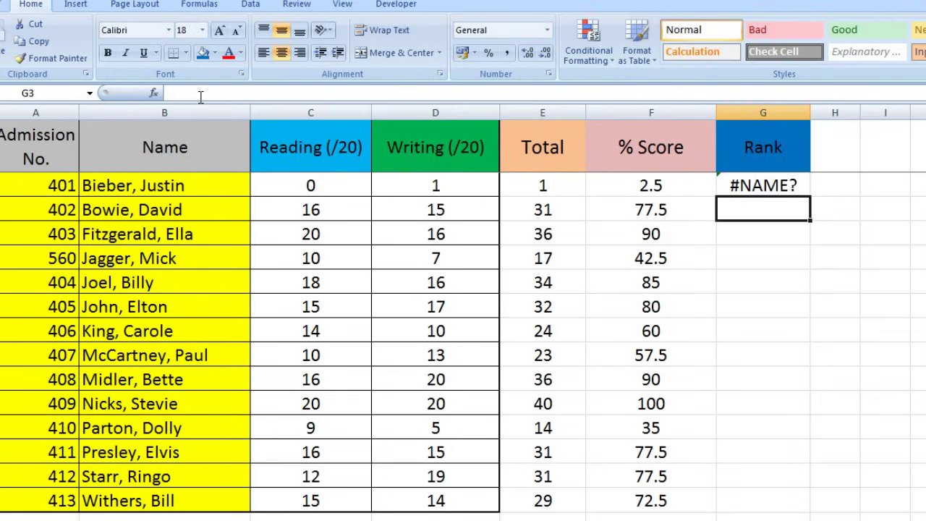
{"action": "left_click", "coordinate": [752, 187]}
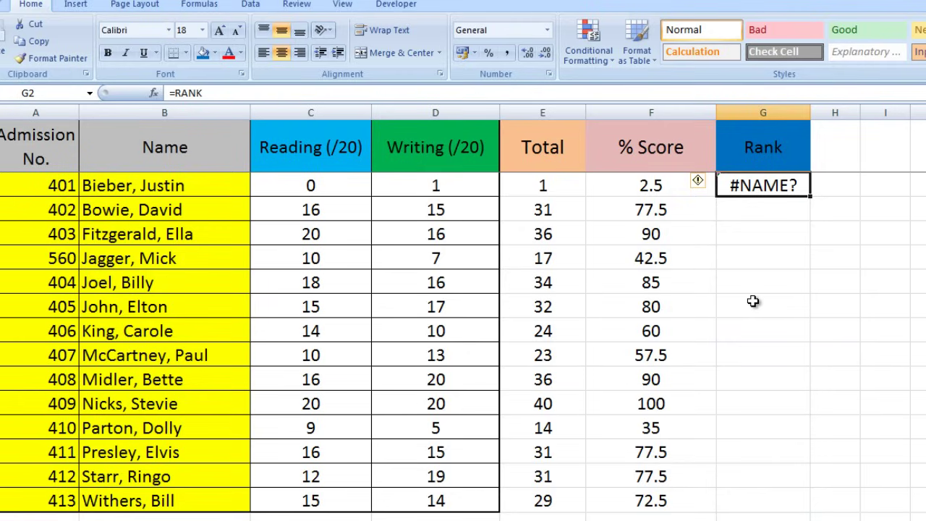
Re-edit G2's formula in the formula bar so it reads =RANK(.
{"action": "left_click", "coordinate": [243, 93]}
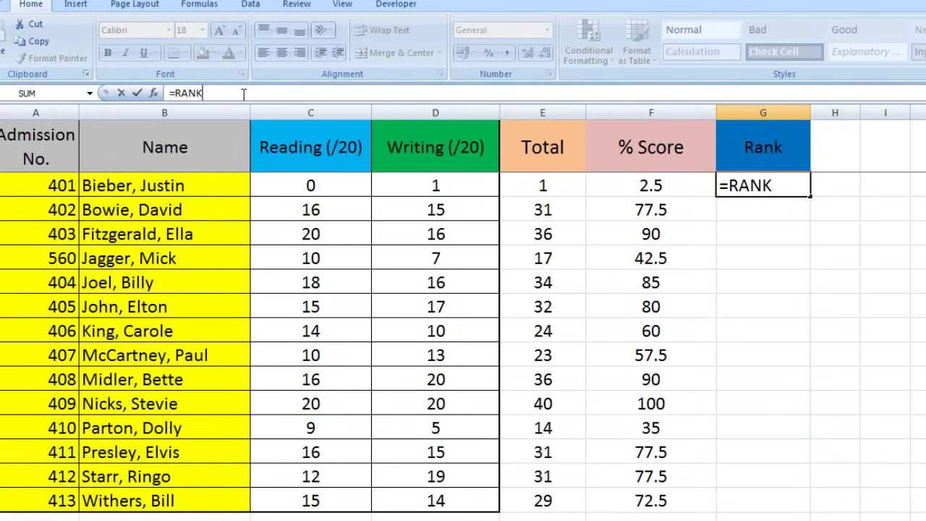
{"action": "type", "text": "=RANK("}
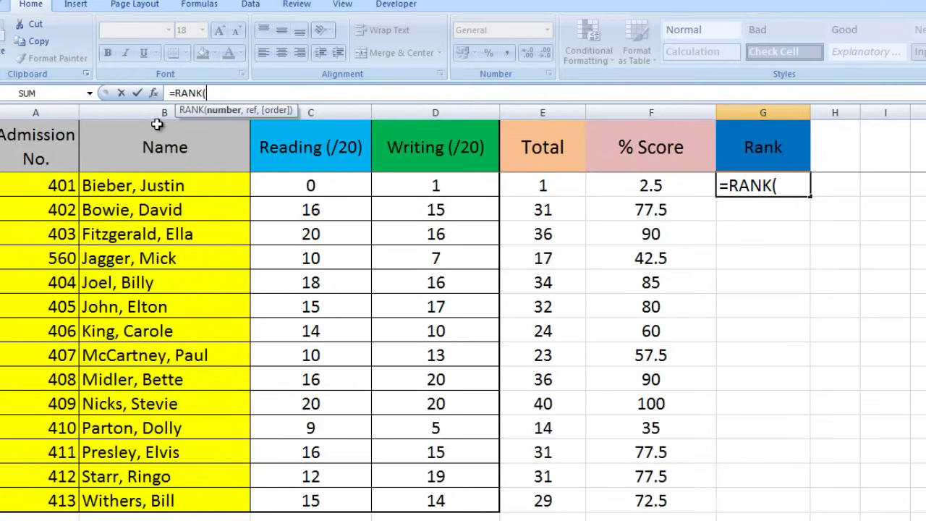
Add F2 as the number argument, making the formula =RANK(F2,.
{"action": "left_click", "coordinate": [660, 185]}
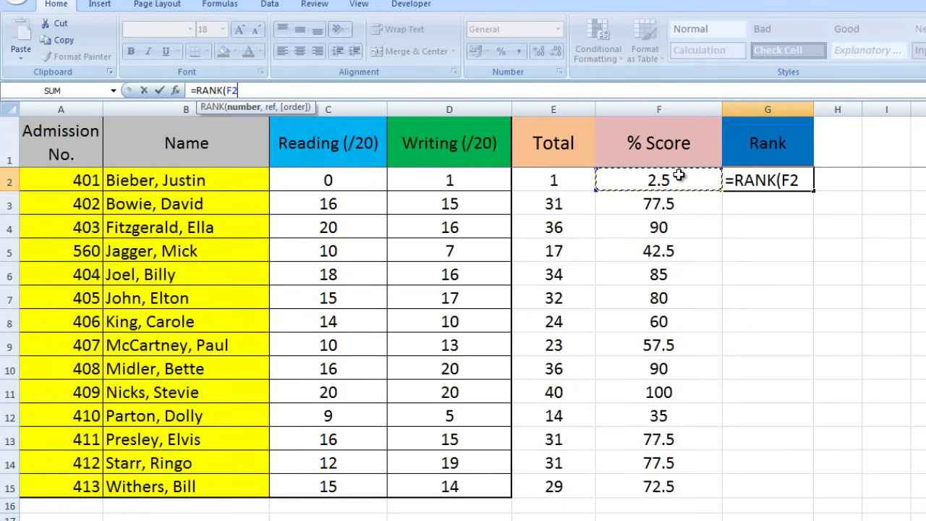
{"action": "type", "text": ","}
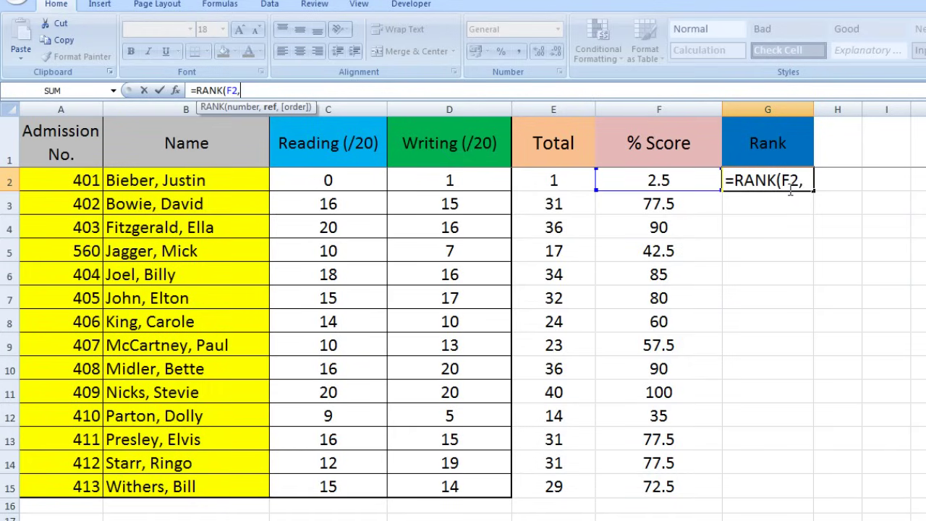
Enter F2:F15 as the ranking range in the formula.
{"action": "type", "text": "F2"}
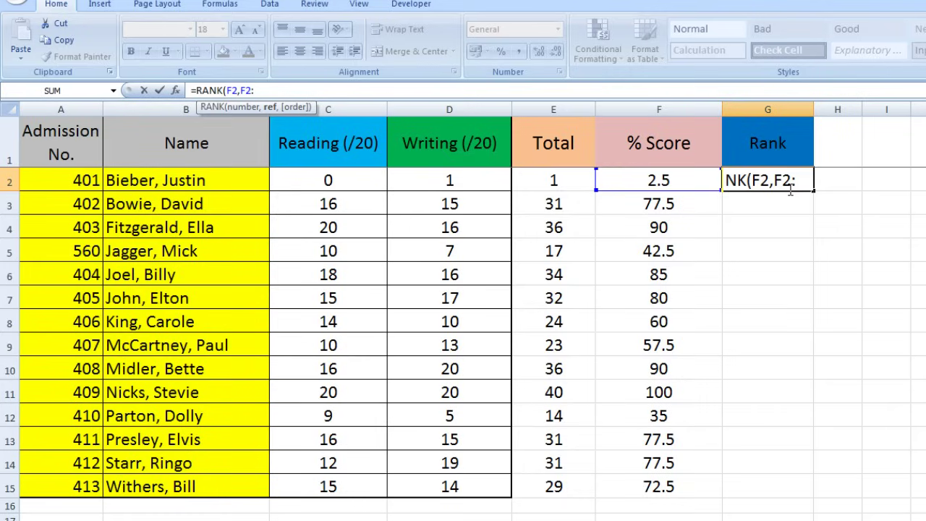
{"action": "type", "text": ":F15"}
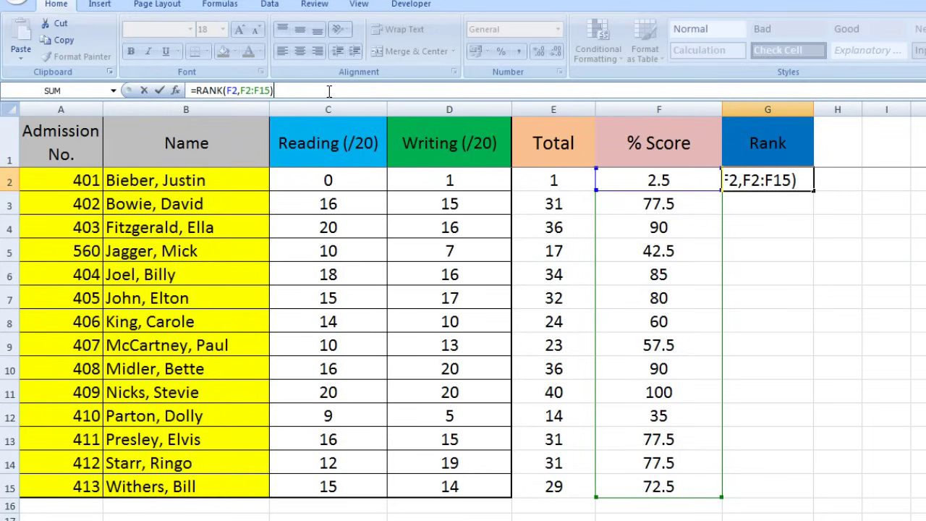
Commit =RANK(F2,F2:F15) in G2, returning rank 14, and reselect it to review.
{"action": "key", "text": "Return"}
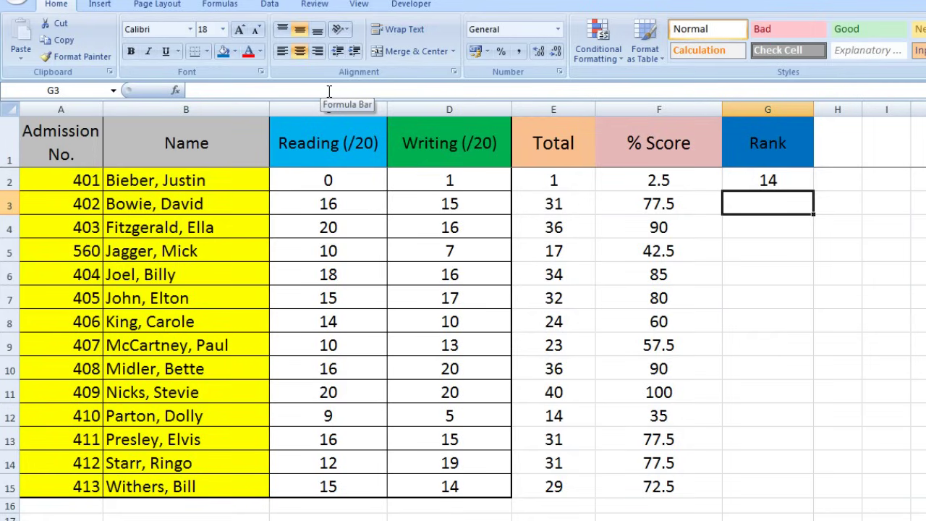
{"action": "left_click", "coordinate": [776, 181]}
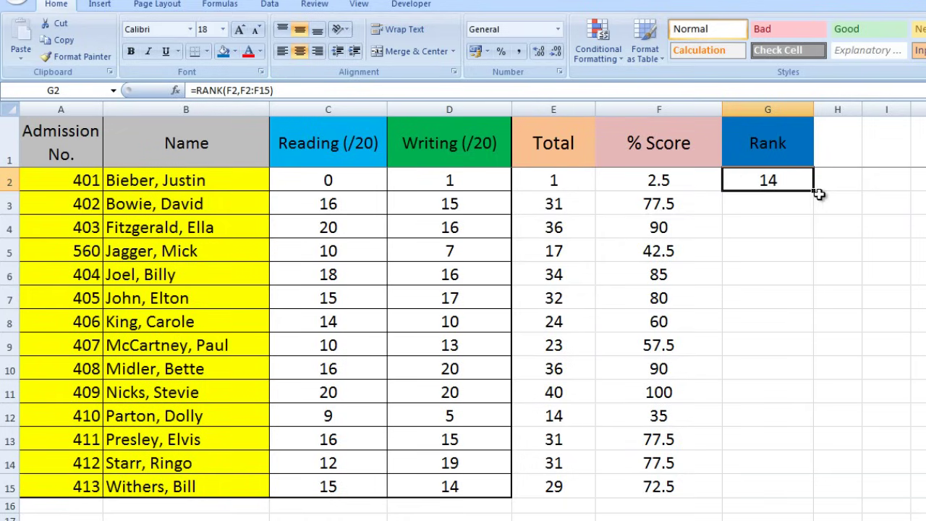
Fill G2's rank formula down to G15, revealing skewed ranks with several 1s.
{"action": "left_click_drag", "start_coordinate": [814, 190], "coordinate": [813, 497]}
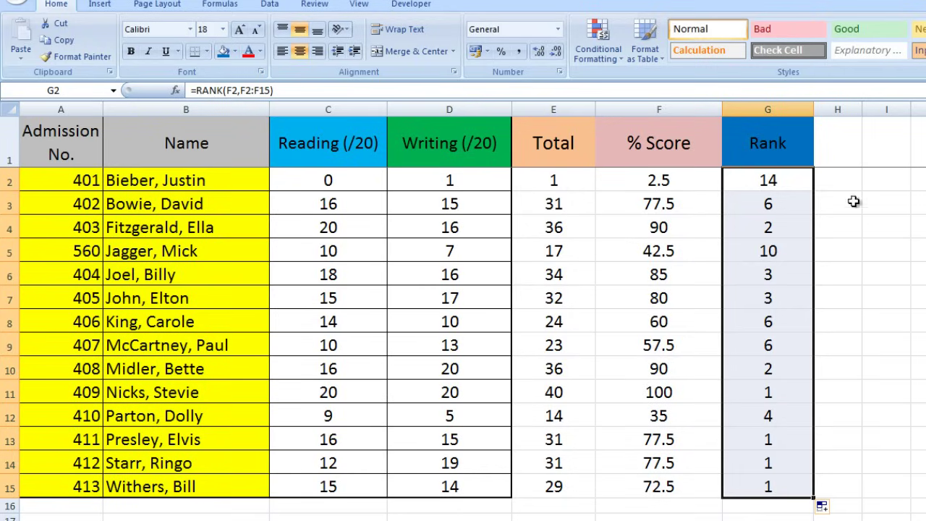
{"action": "left_click", "coordinate": [840, 183]}
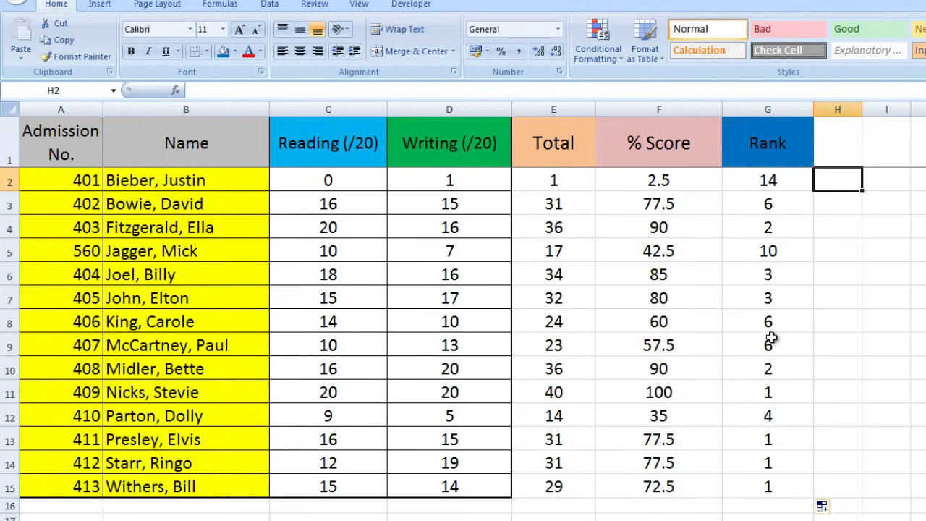
{"action": "left_click", "coordinate": [724, 171]}
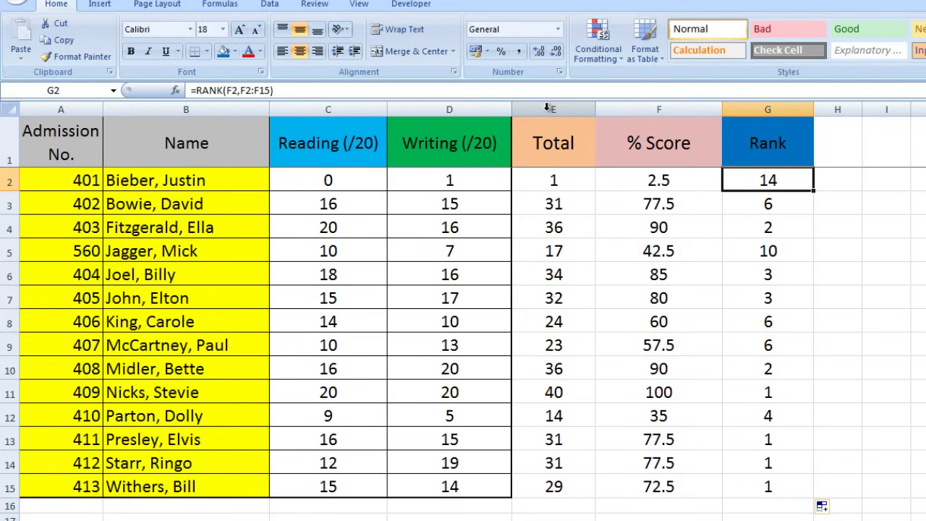
{"action": "key", "text": "Down"}
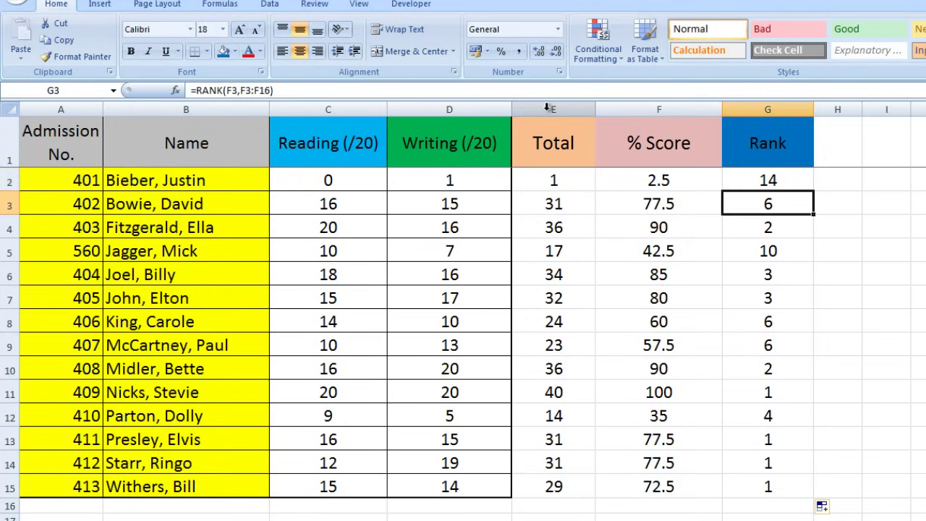
{"action": "key", "text": "Down"}
{"action": "key", "text": "Down"}
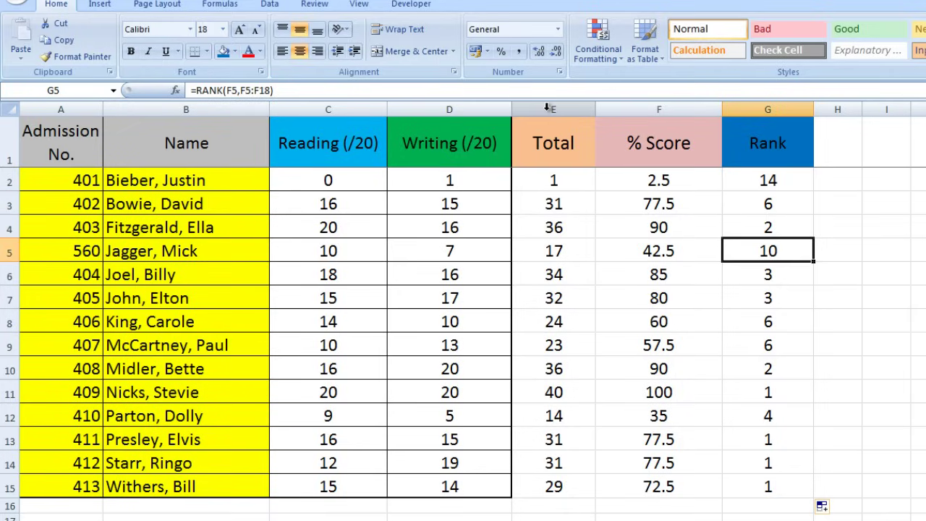
{"action": "key", "text": "Down"}
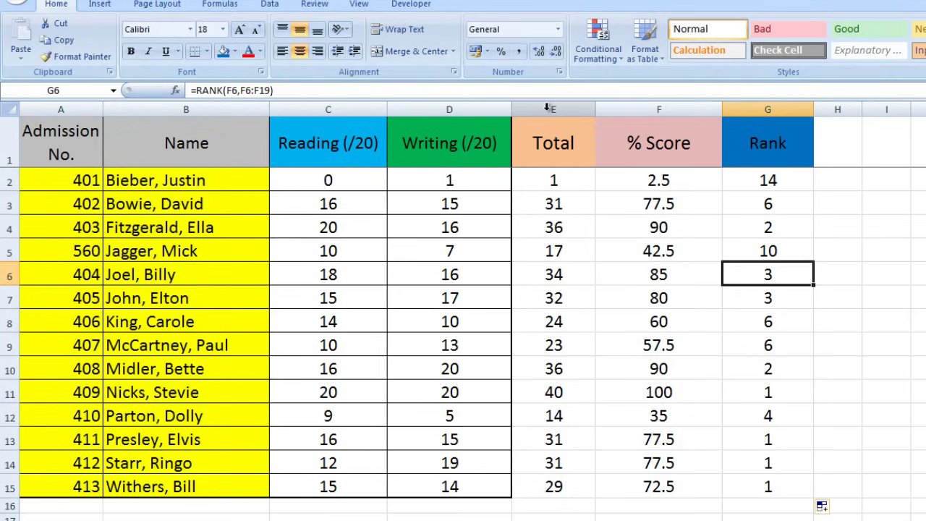
{"action": "key", "text": "Down"}
{"action": "key", "text": "Down"}
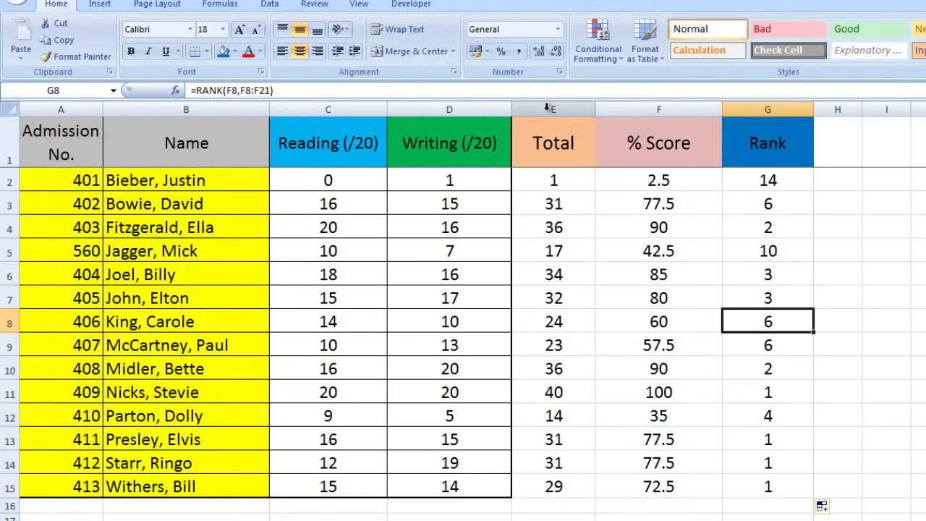
{"action": "key", "text": "Down"}
{"action": "key", "text": "Down"}
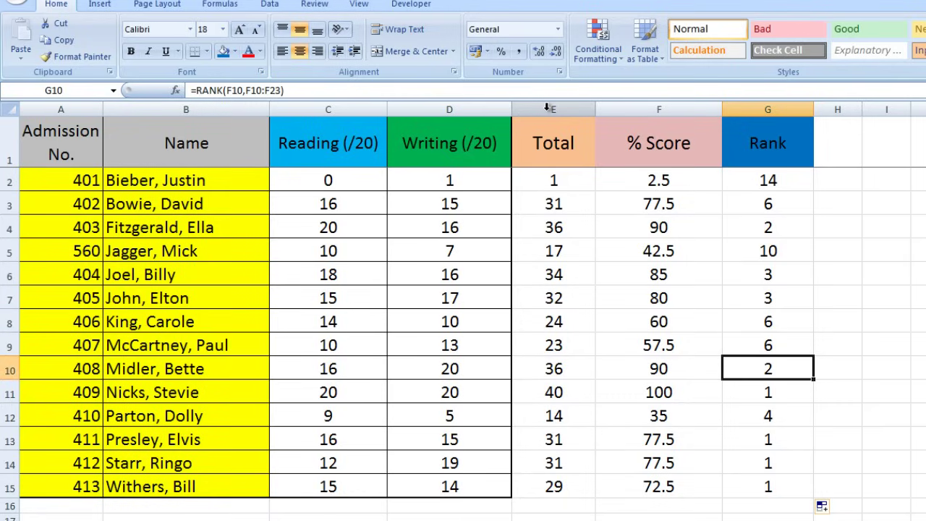
{"action": "key", "text": "Down"}
{"action": "key", "text": "Down"}
{"action": "key", "text": "Down"}
{"action": "key", "text": "Down"}
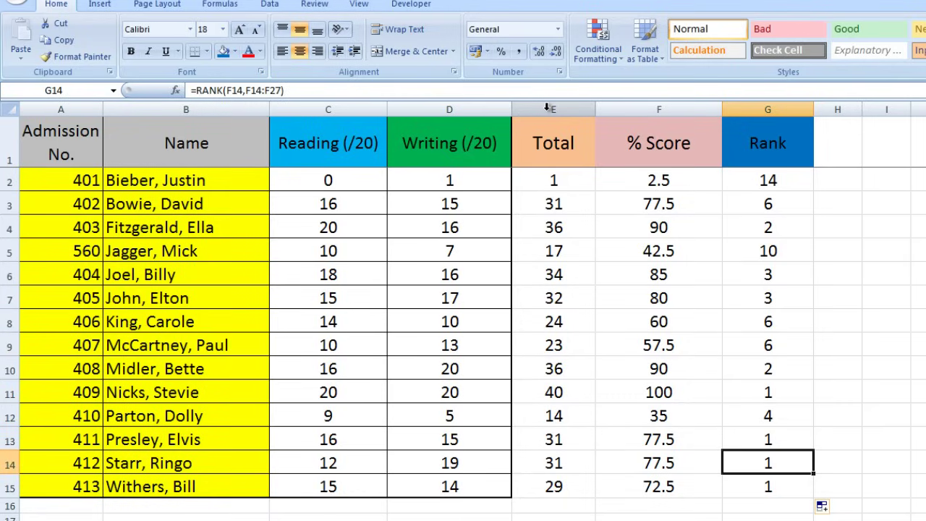
{"action": "key", "text": "Down"}
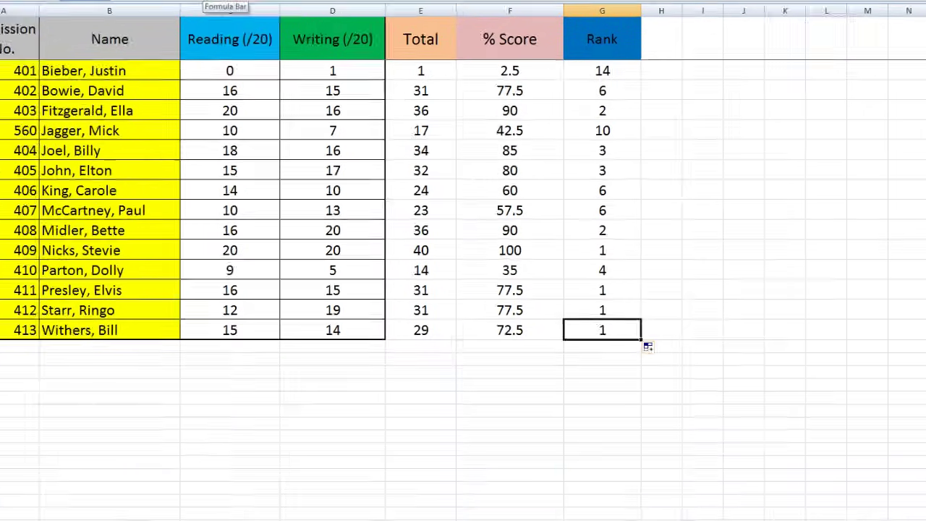
Inspect the last copied rank formula's references, then return to G2's =RANK(F2,F2:F15).
{"action": "left_click", "coordinate": [236, 29]}
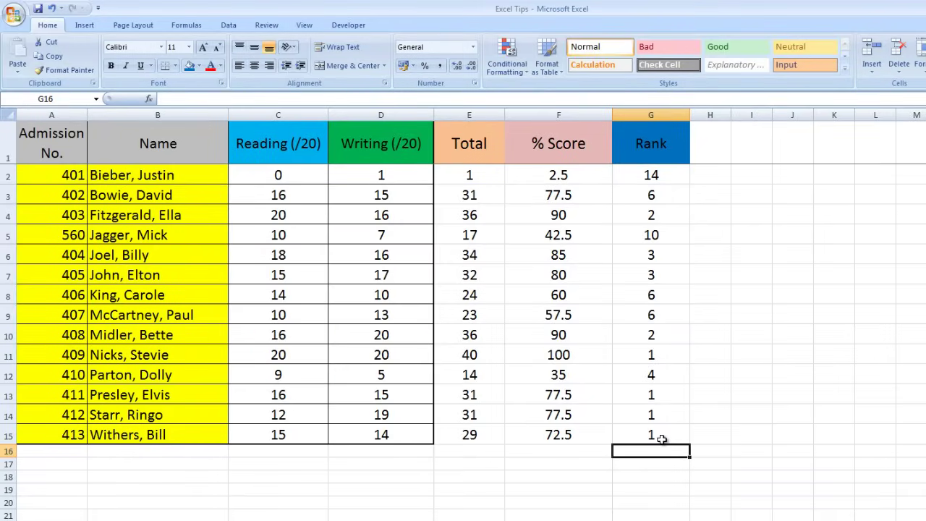
{"action": "left_click", "coordinate": [652, 178]}
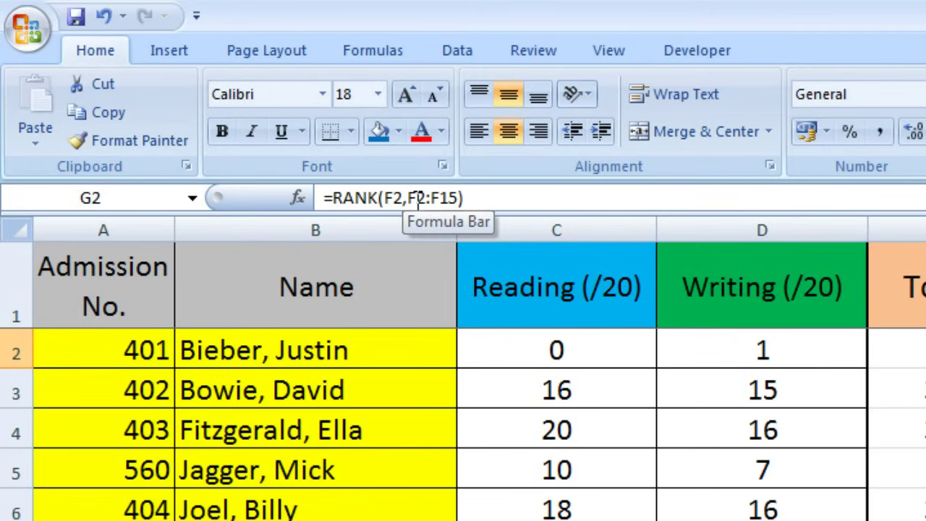
Lock the range rows in G2's formula so it reads =RANK(F2,F$2:F$15).
{"action": "left_click", "coordinate": [418, 197]}
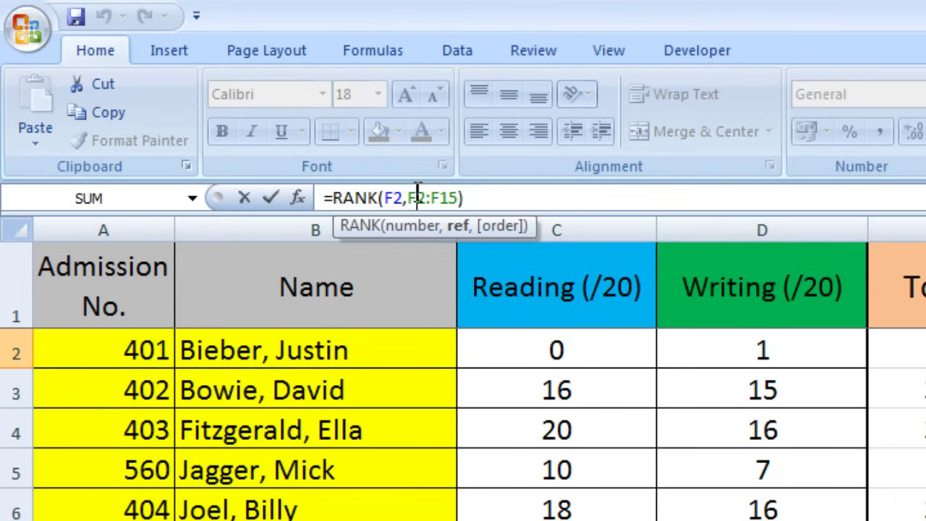
{"action": "type", "text": "$"}
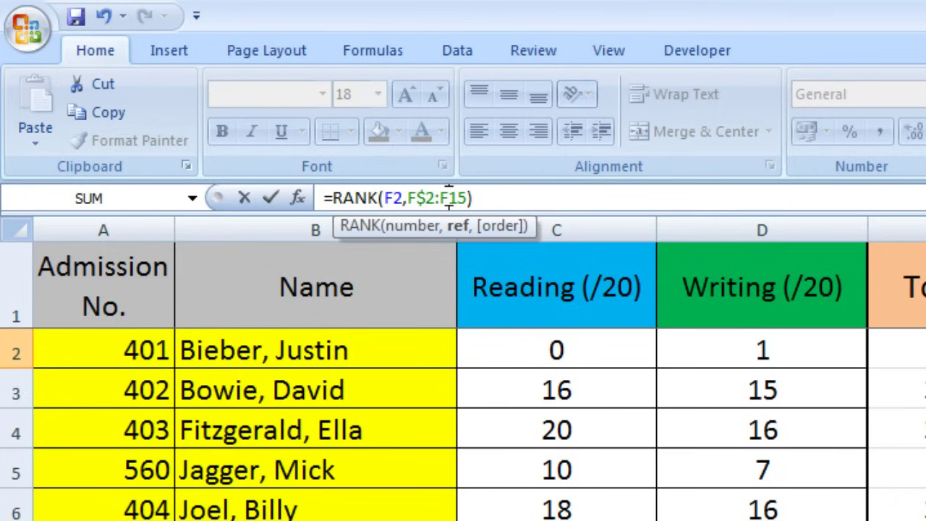
{"action": "left_click", "coordinate": [450, 197]}
{"action": "type", "text": "$"}
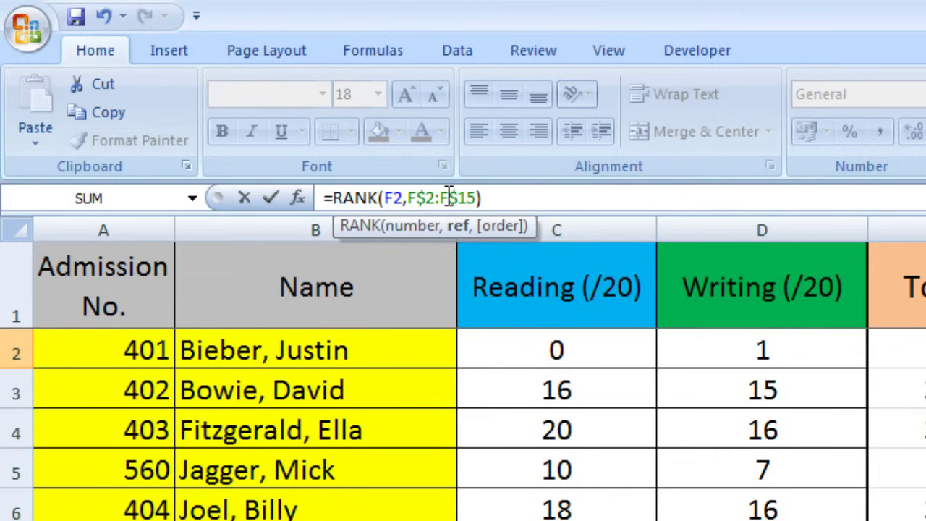
{"action": "left_click", "coordinate": [493, 199]}
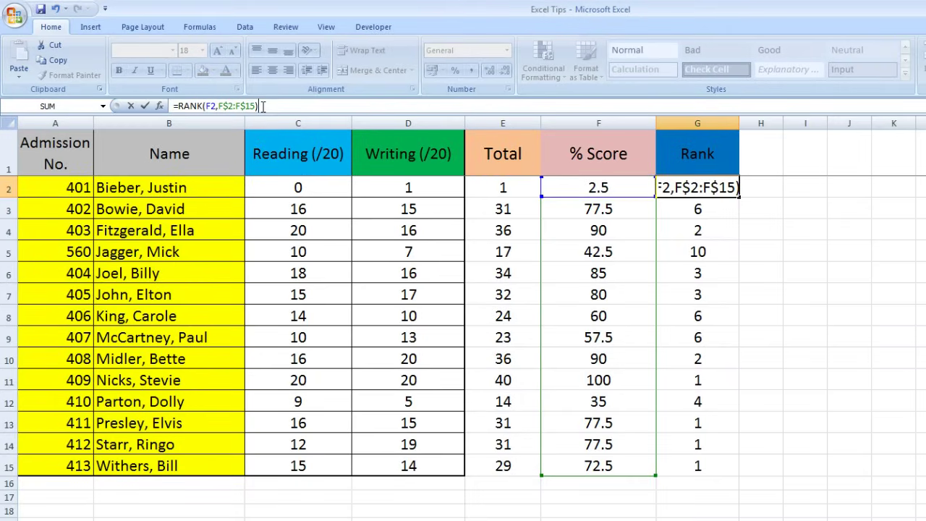
Commit corrected =RANK(F2,F$2:F$15) in G2, check old formulas below, then fill to G15.
{"action": "key", "text": "Return"}
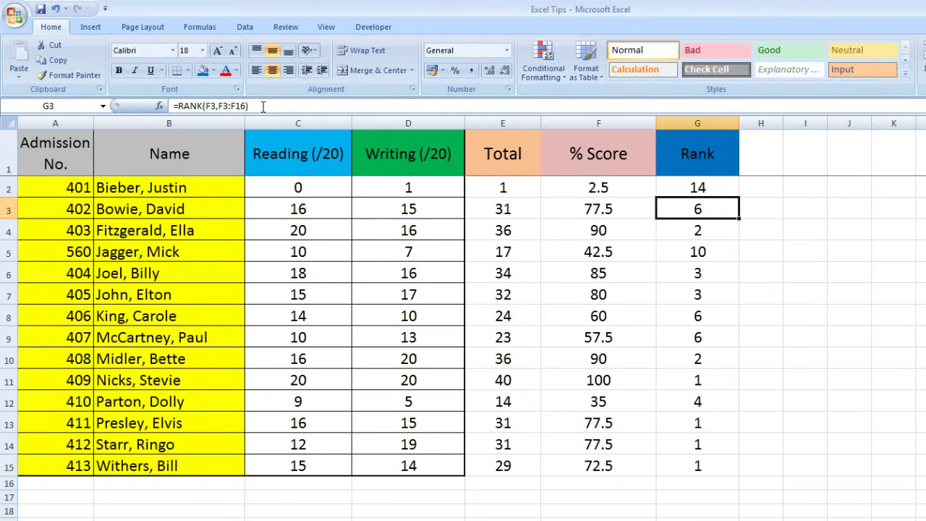
{"action": "left_click", "coordinate": [732, 191]}
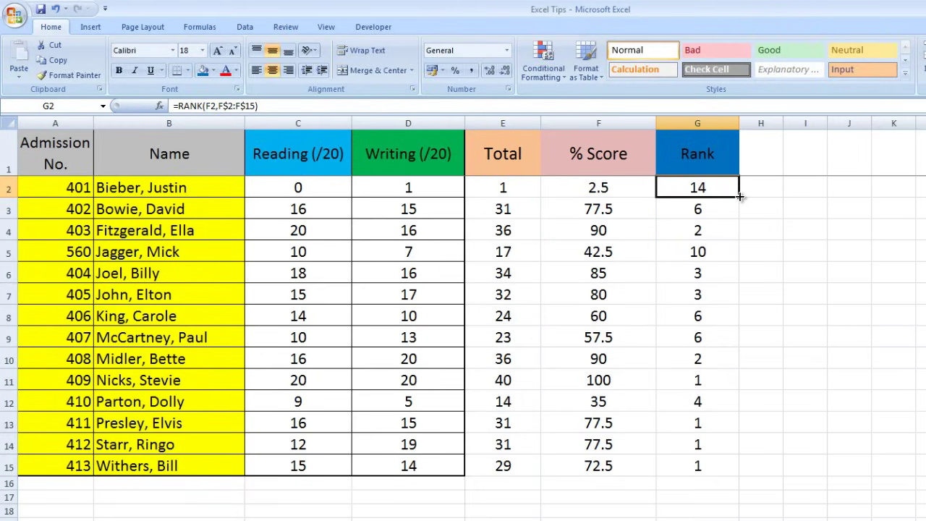
{"action": "left_click", "coordinate": [697, 208]}
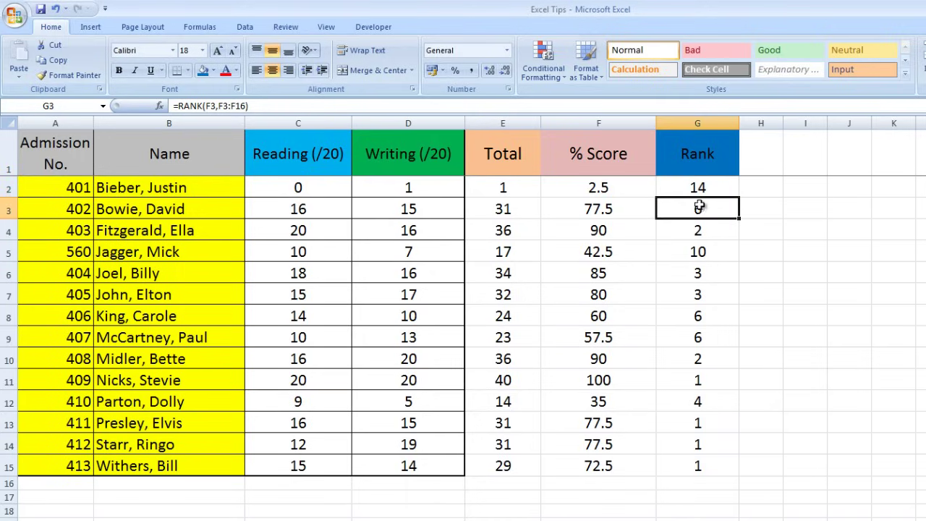
{"action": "left_click", "coordinate": [703, 233]}
{"action": "left_click", "coordinate": [703, 250]}
{"action": "left_click", "coordinate": [699, 230]}
{"action": "left_click", "coordinate": [697, 209]}
{"action": "left_click", "coordinate": [698, 188]}
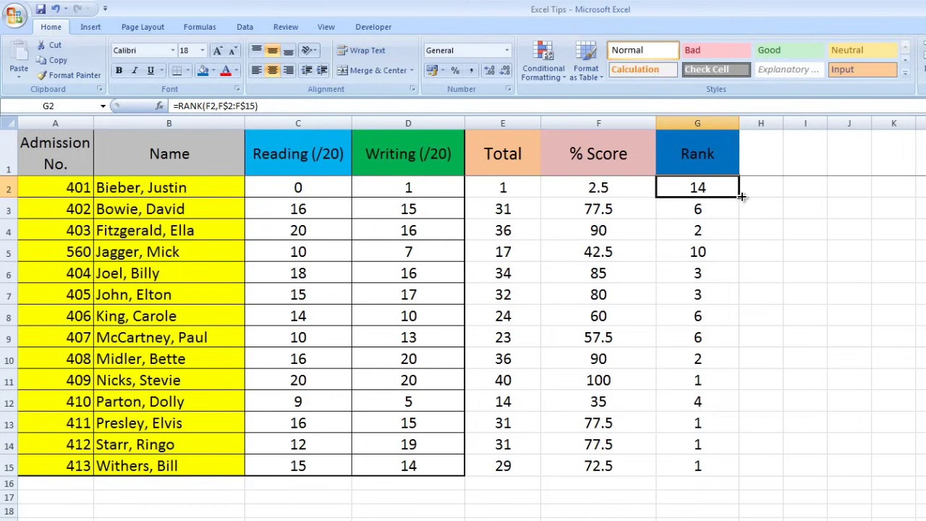
{"action": "left_click_drag", "start_coordinate": [738, 197], "coordinate": [732, 479]}
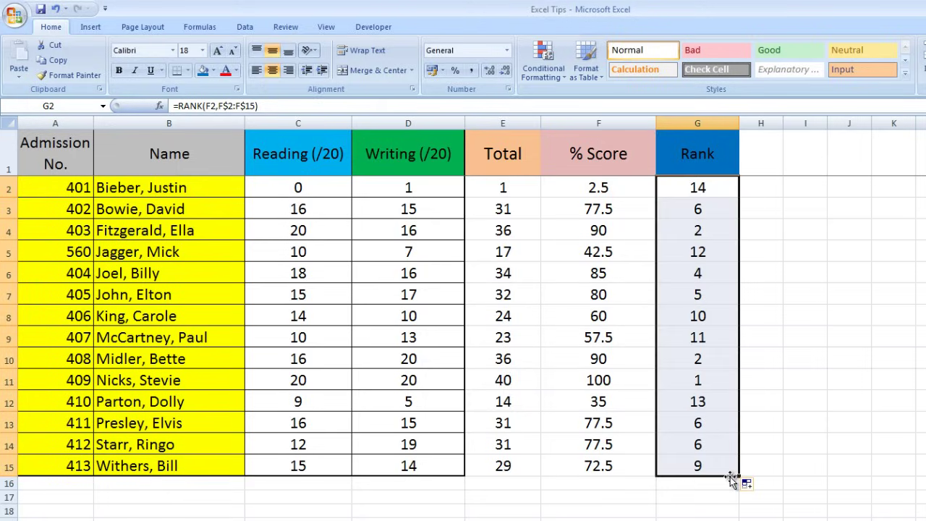
{"action": "left_click", "coordinate": [758, 447]}
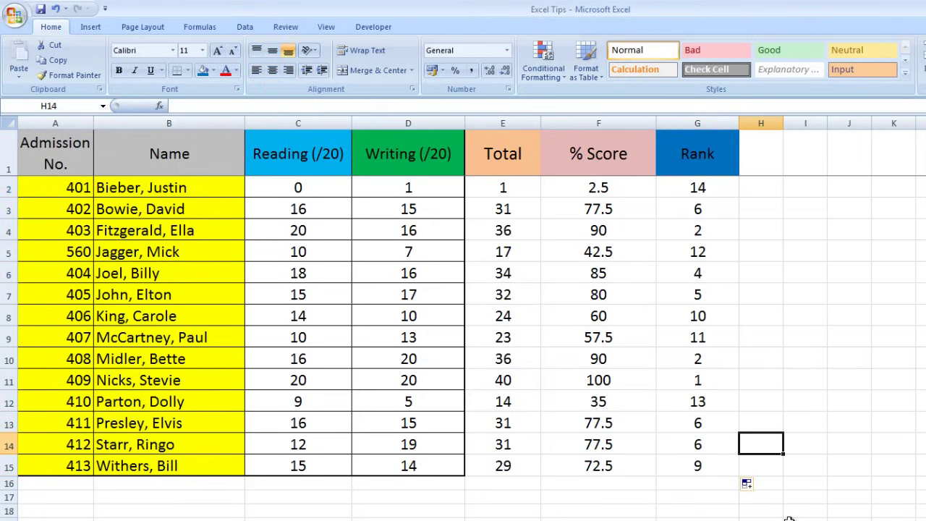
{"action": "left_click", "coordinate": [695, 467]}
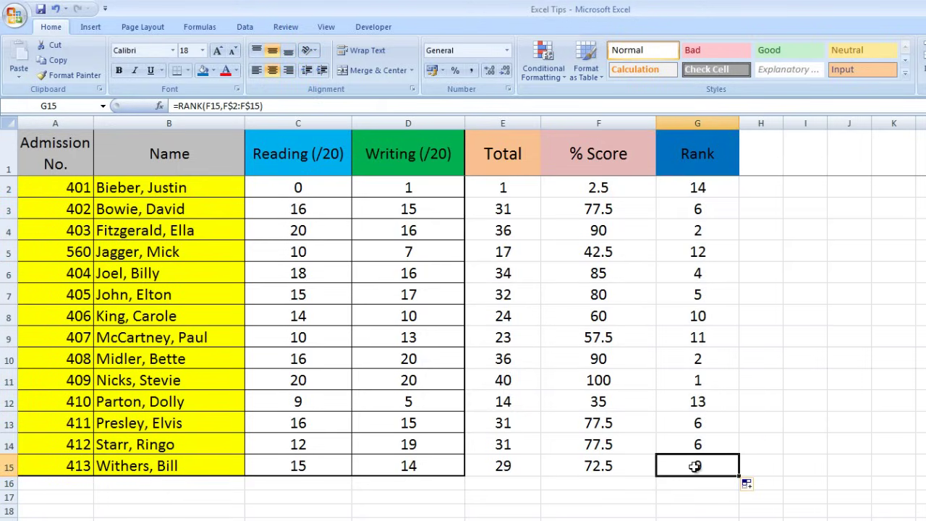
{"action": "left_click", "coordinate": [293, 105]}
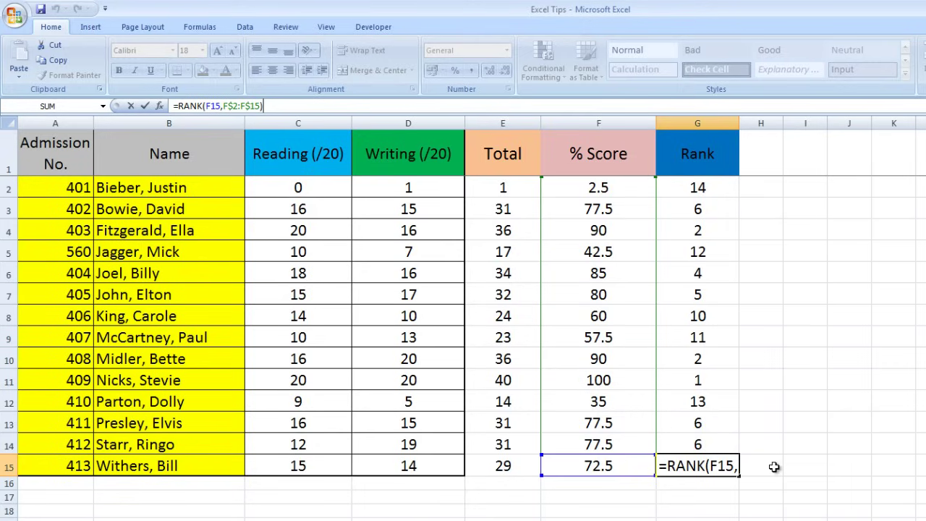
{"action": "key", "text": "Return"}
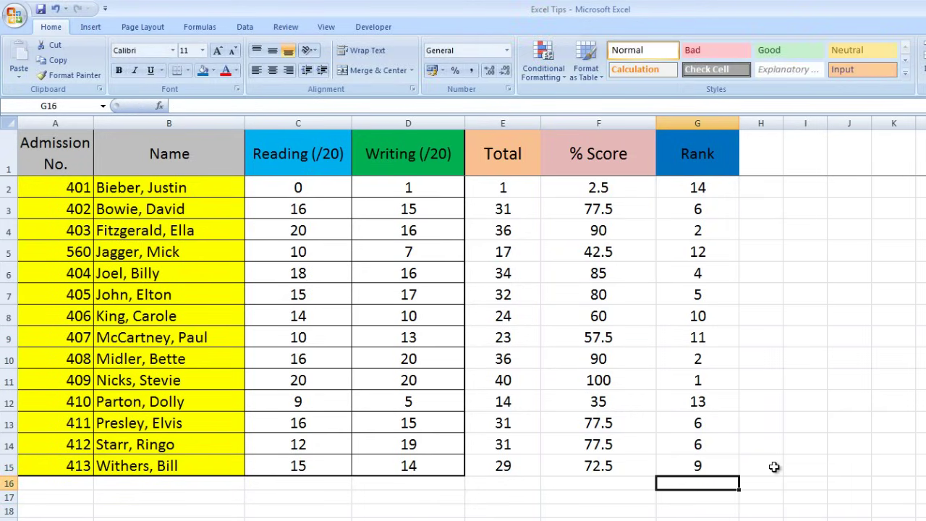